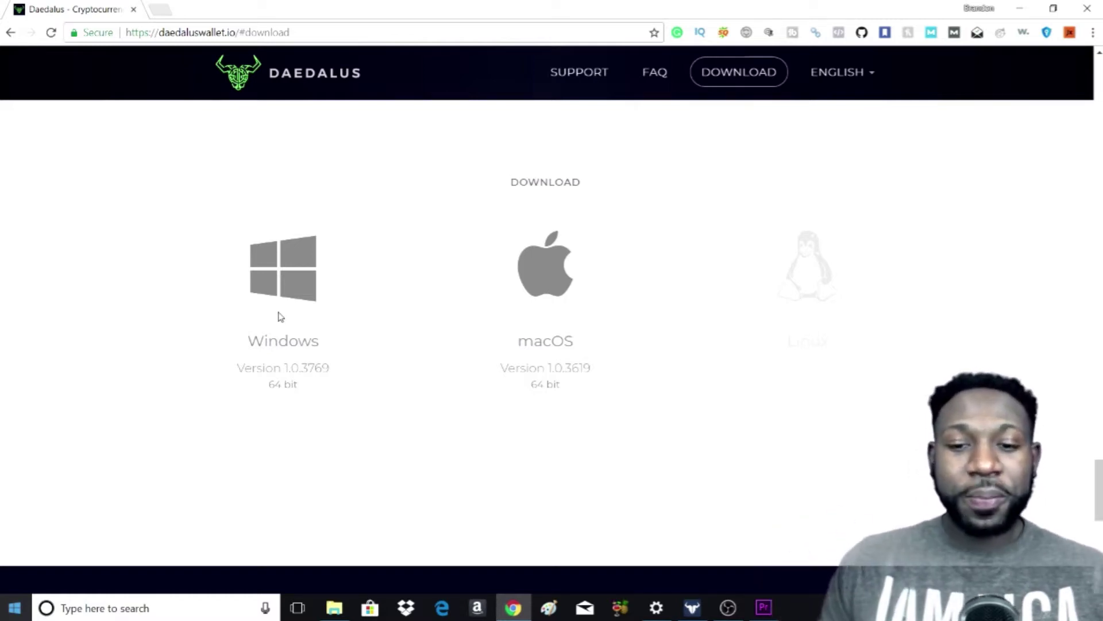
# Create a new personal wallet named 'ada wallet' from the Add Wallet screen.
pyautogui.click(692, 608)
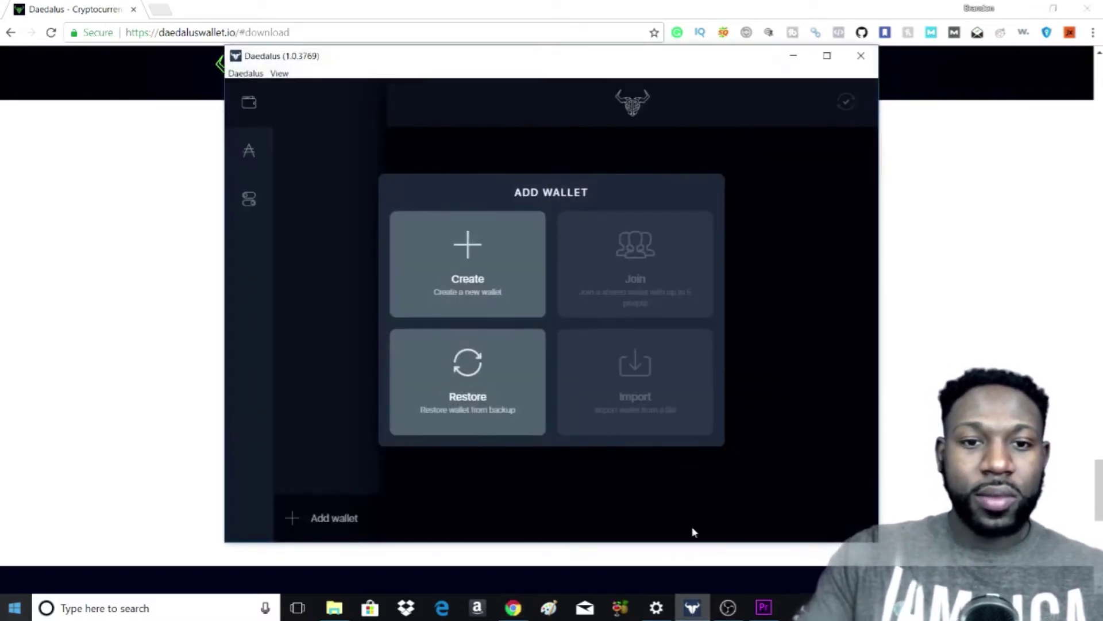
pyautogui.click(491, 271)
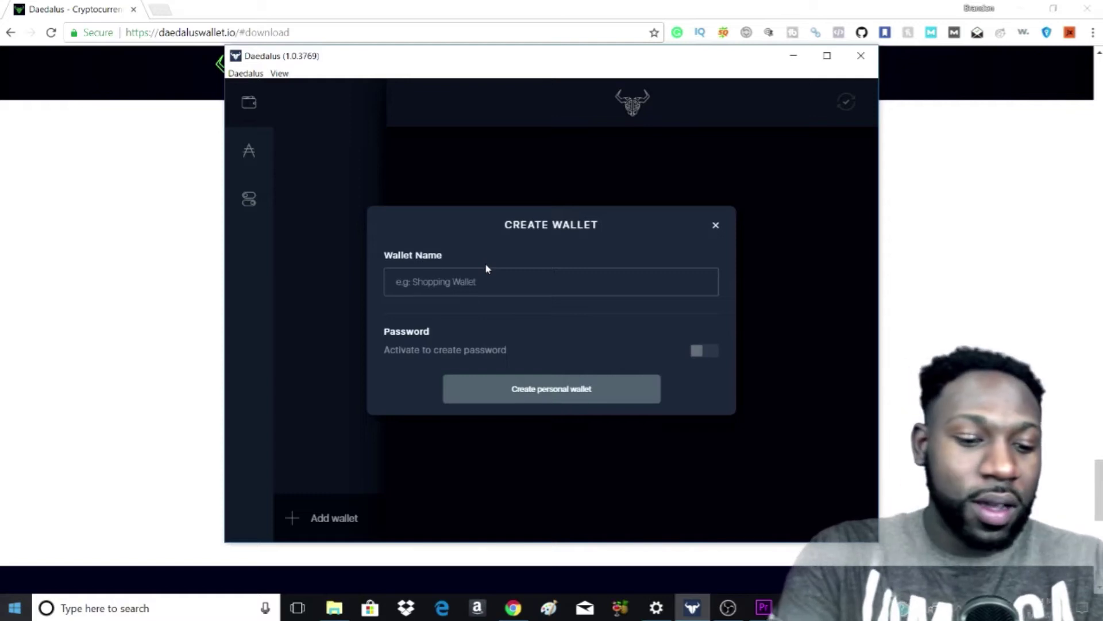
pyautogui.write('c')
pyautogui.press('BackSpace')
pyautogui.write('ada')
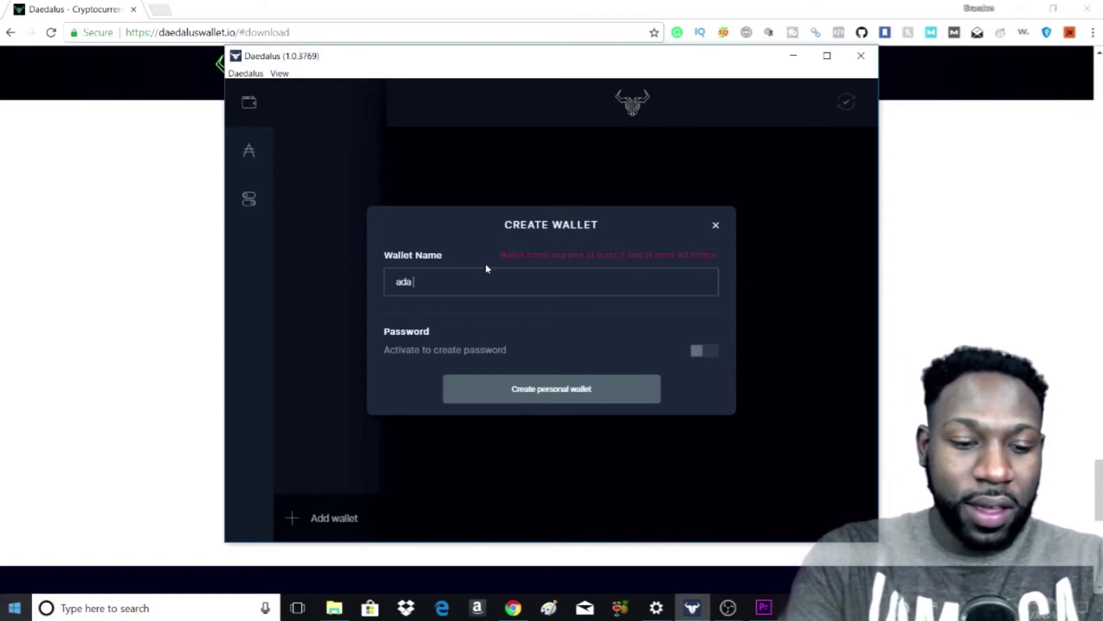
pyautogui.write(' wallet')
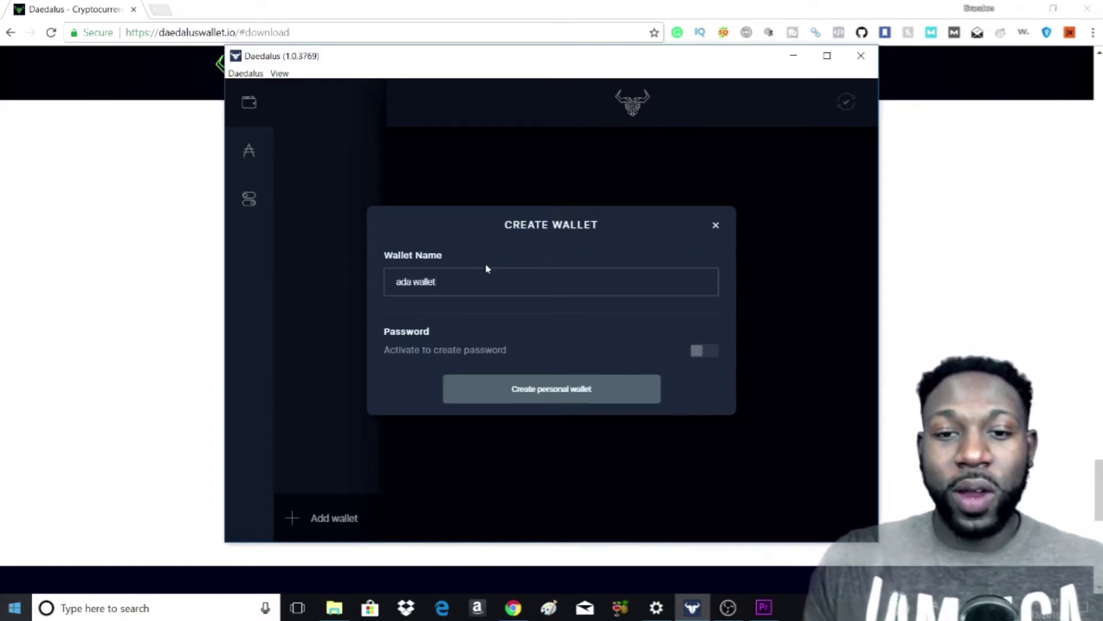
pyautogui.click(558, 401)
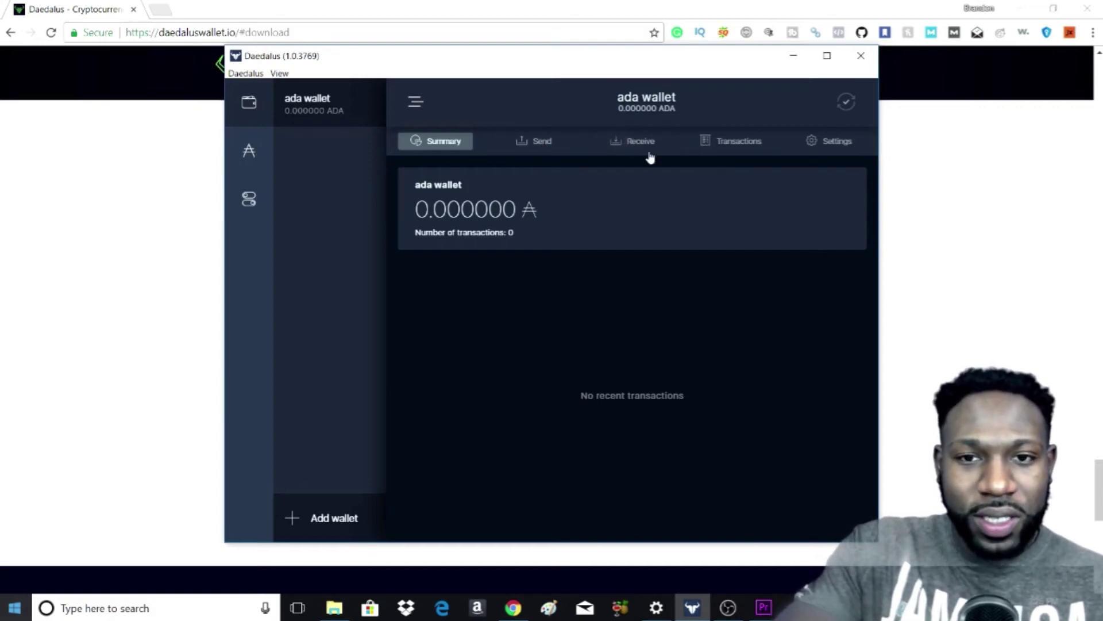
# Show the ada wallet's receive address and QR code, and highlight the address.
pyautogui.click(628, 145)
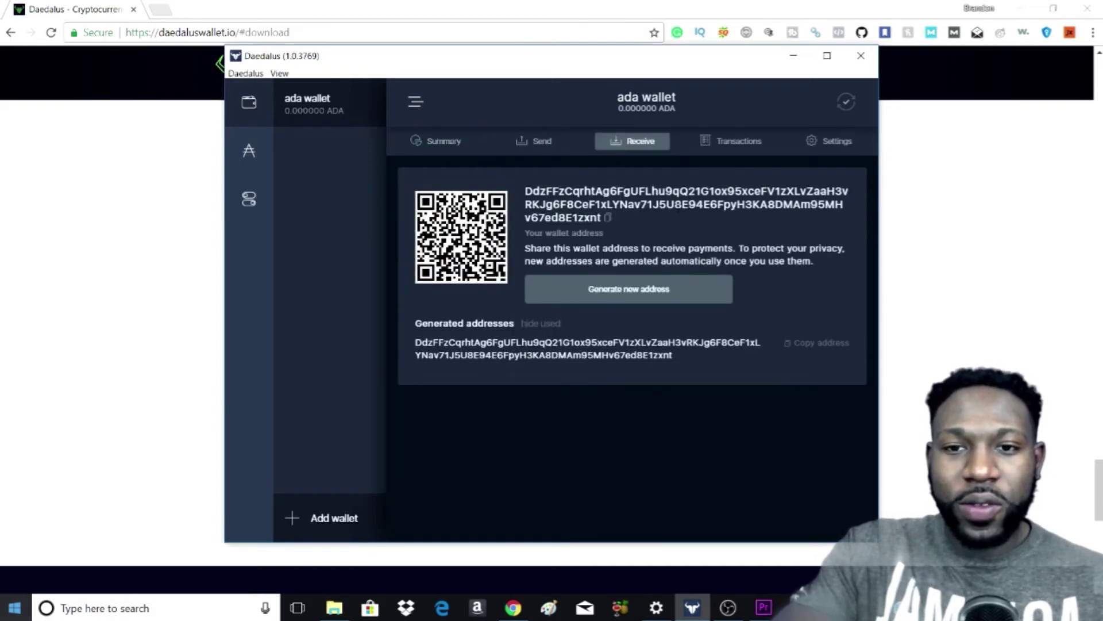
pyautogui.moveTo(601, 217); pyautogui.dragTo(534, 179)
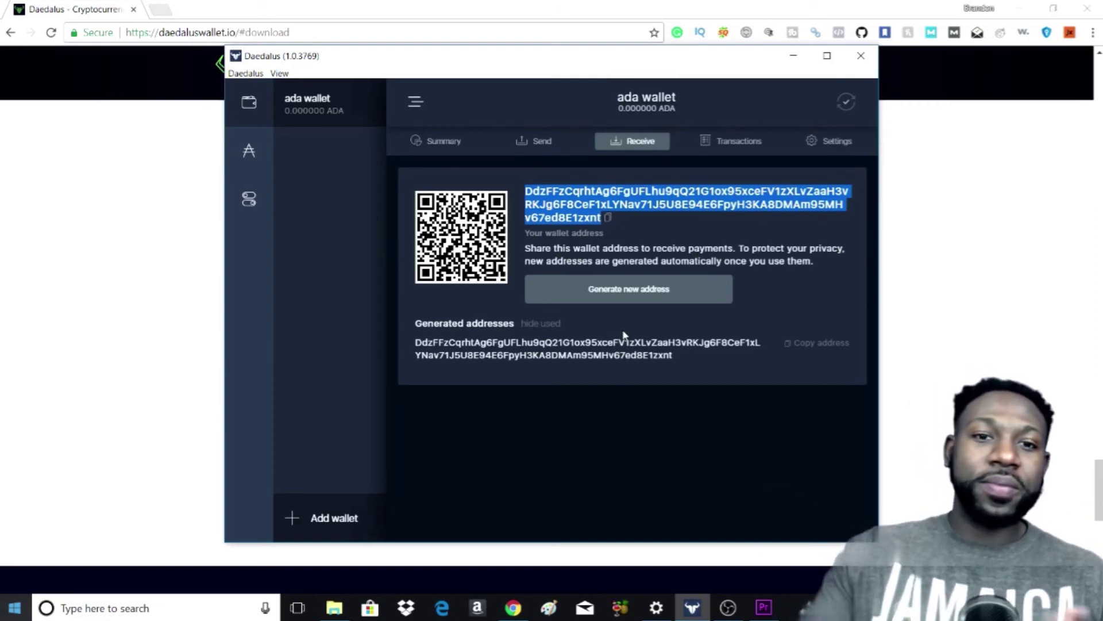
# Switch to the ada wallet's Send page with empty Receiver and Amount fields.
pyautogui.click(541, 140)
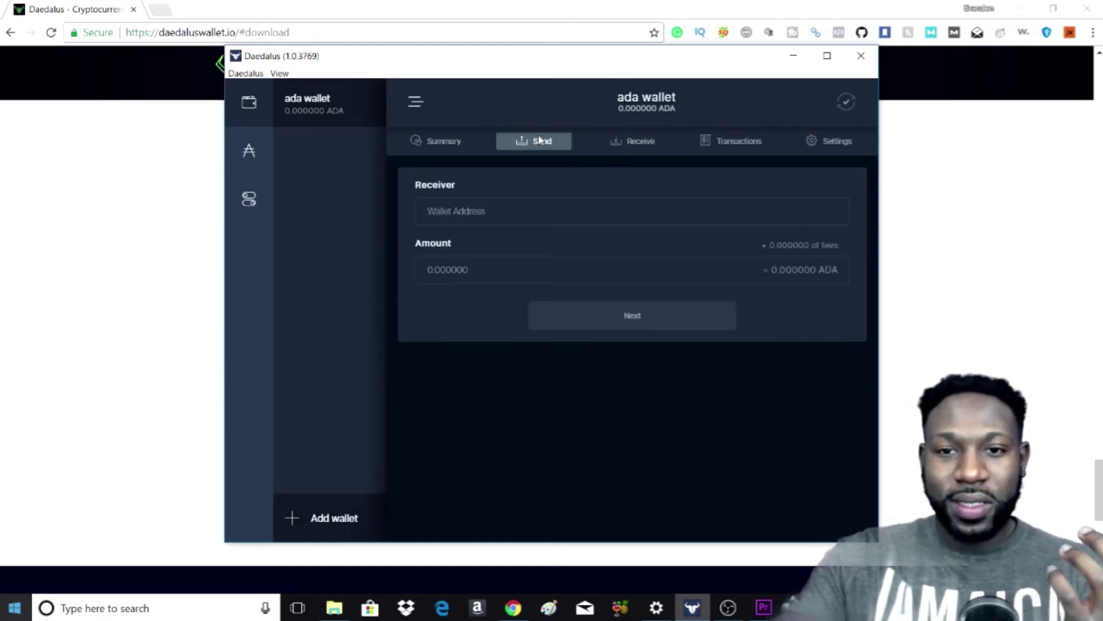